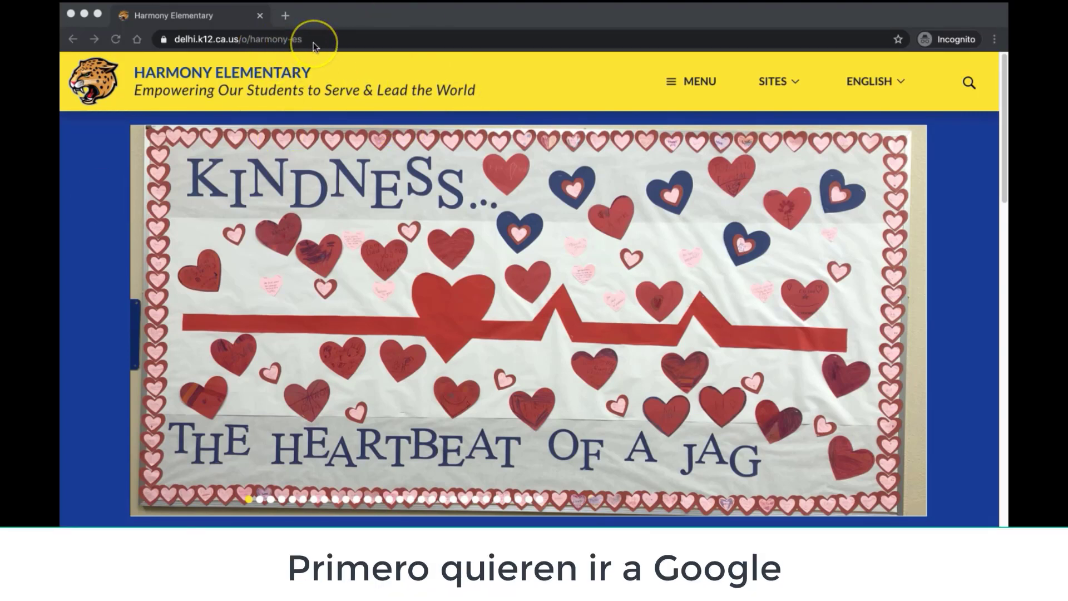
# Step: Open a new incognito tab beside the Harmony Elementary school tab
pyautogui.click(286, 19)
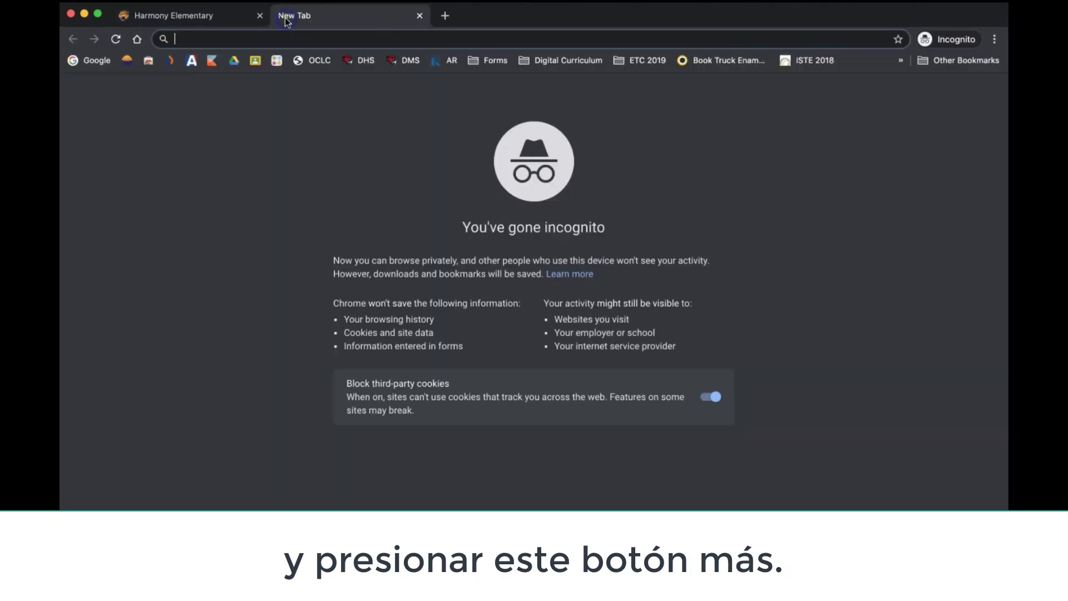
# Step: Load google.com in the new tab from the Google bookmark
pyautogui.click(88, 61)
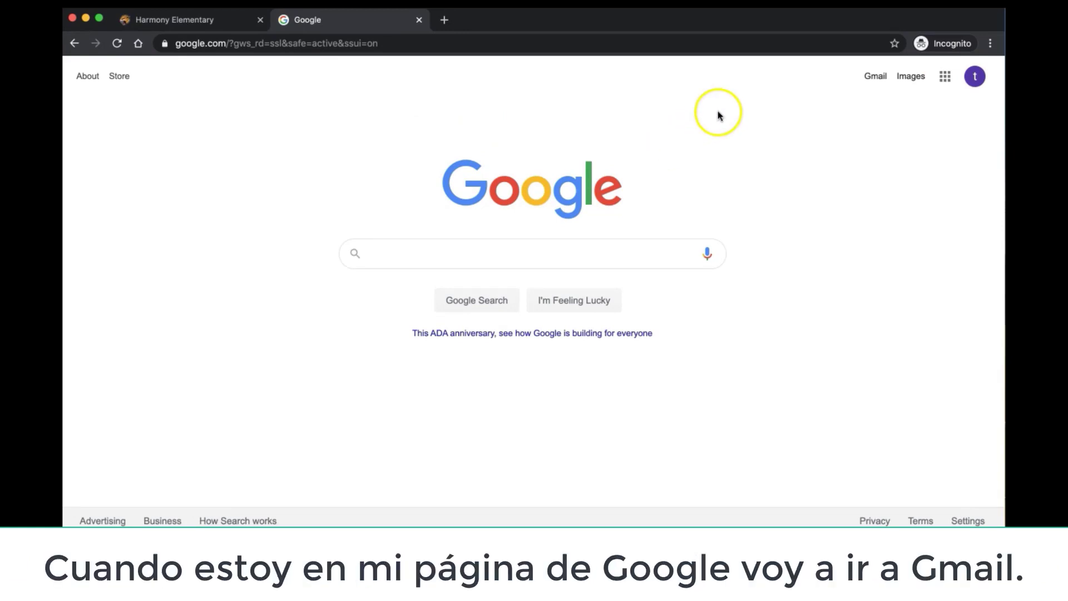
# Step: Read the 'Class Today!' email in Gmail and follow its meet.google.com link
pyautogui.click(876, 77)
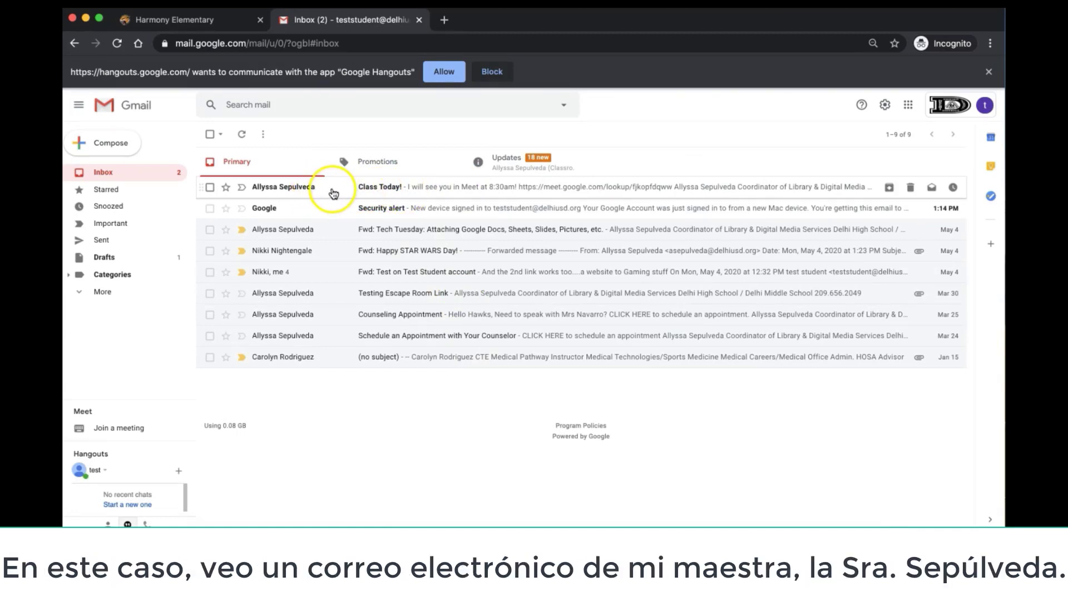
pyautogui.click(457, 189)
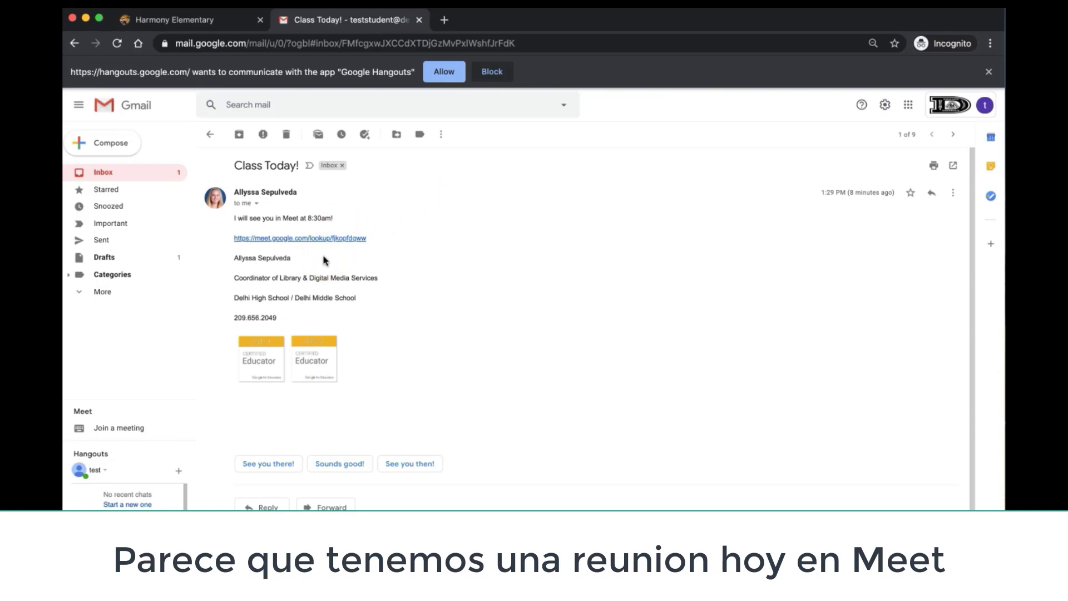
pyautogui.click(305, 239)
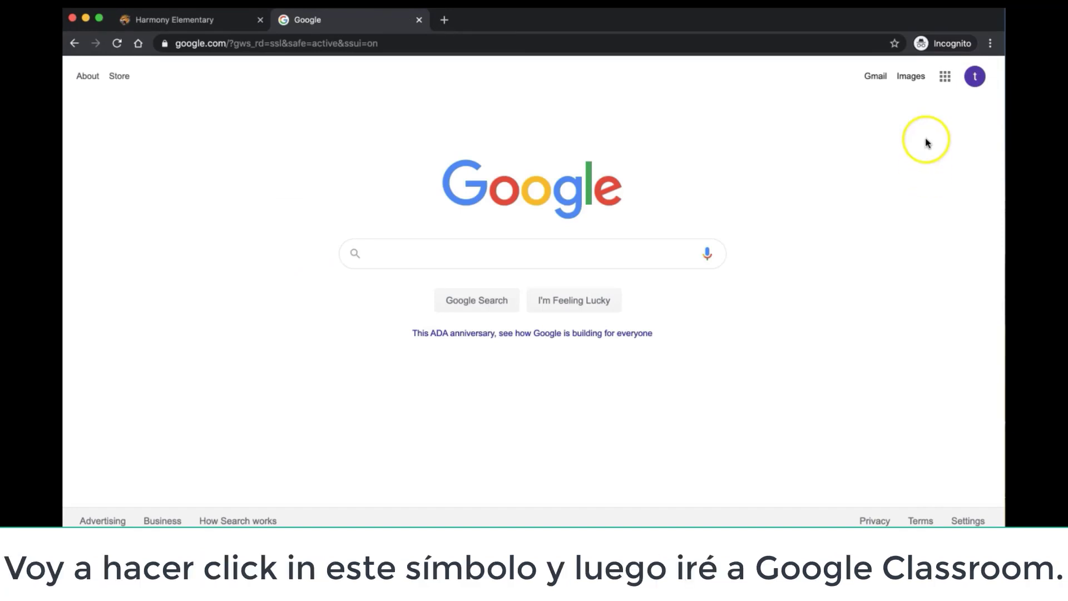
# Step: Go to Classroom via the apps grid, enter Example Google Classroom, and launch its Class video meeting
pyautogui.click(946, 77)
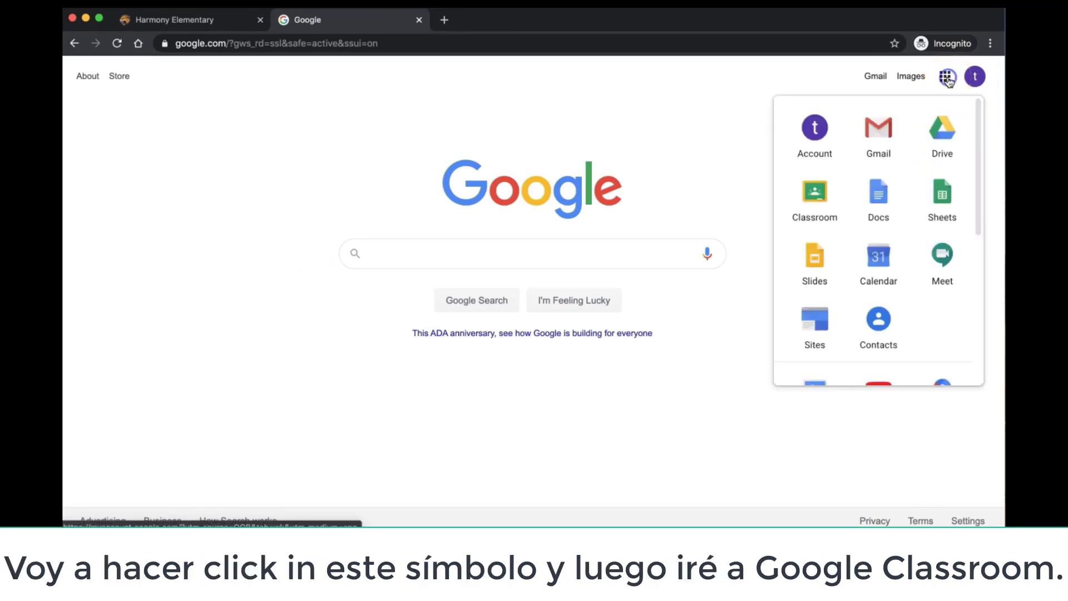
pyautogui.click(829, 202)
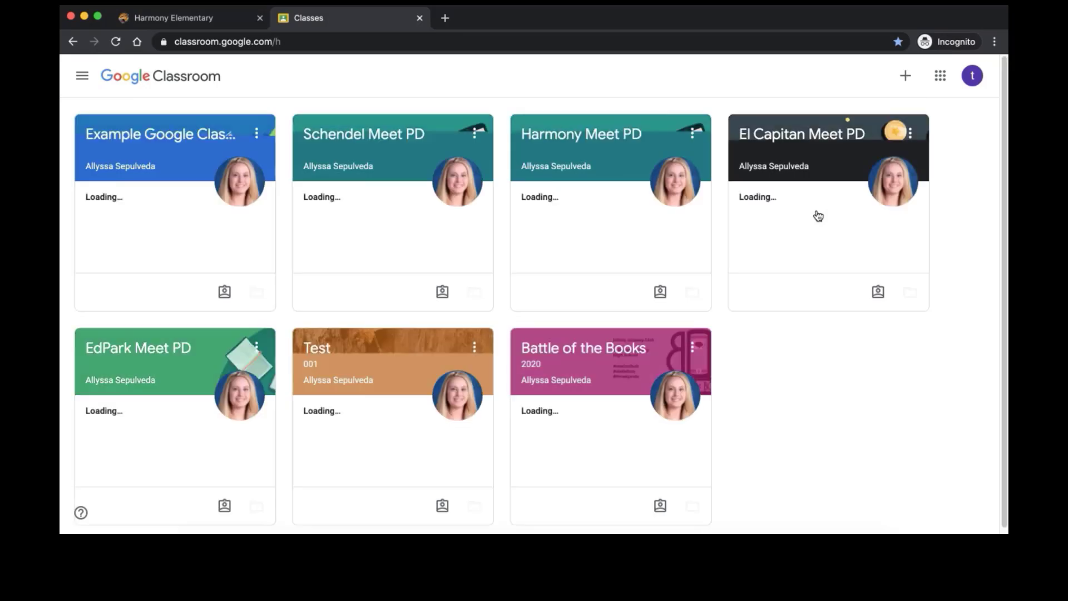
pyautogui.click(131, 161)
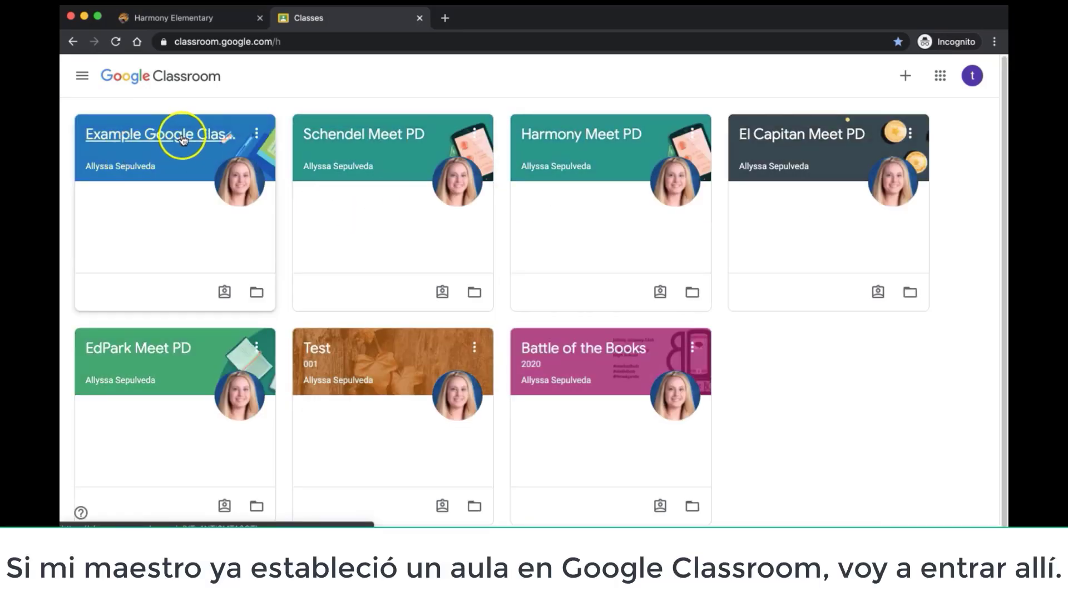
pyautogui.click(134, 143)
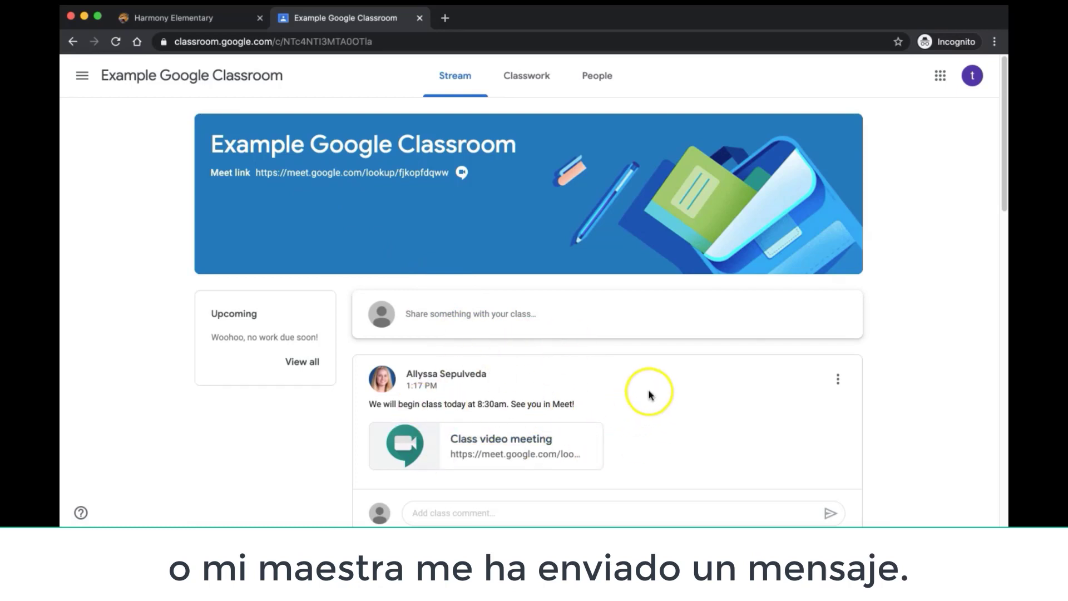
pyautogui.click(473, 450)
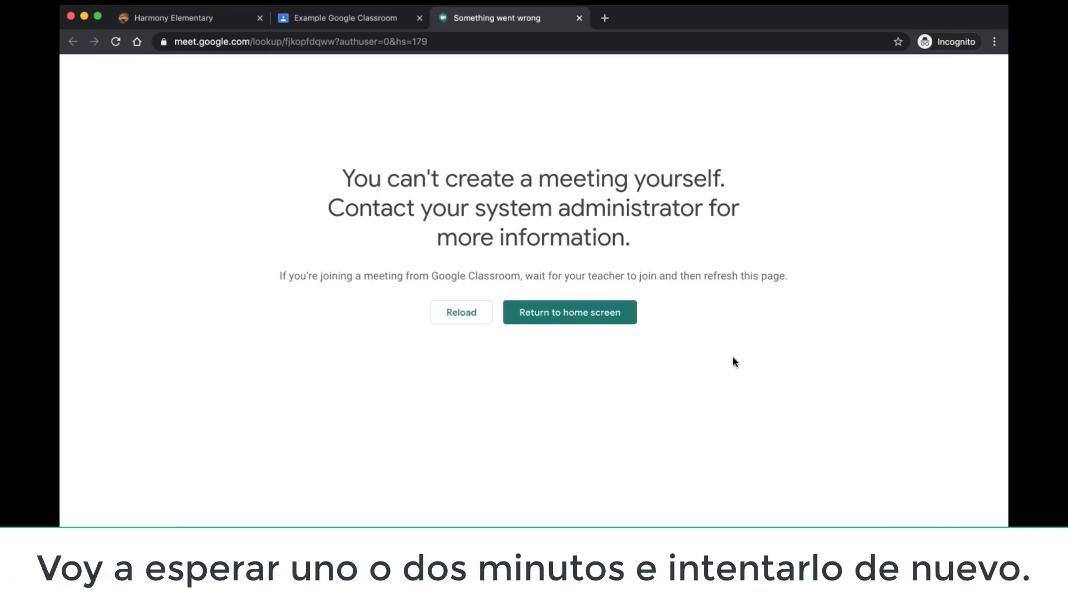
# Step: Close the 'Something went wrong' Meet error tab
pyautogui.click(580, 19)
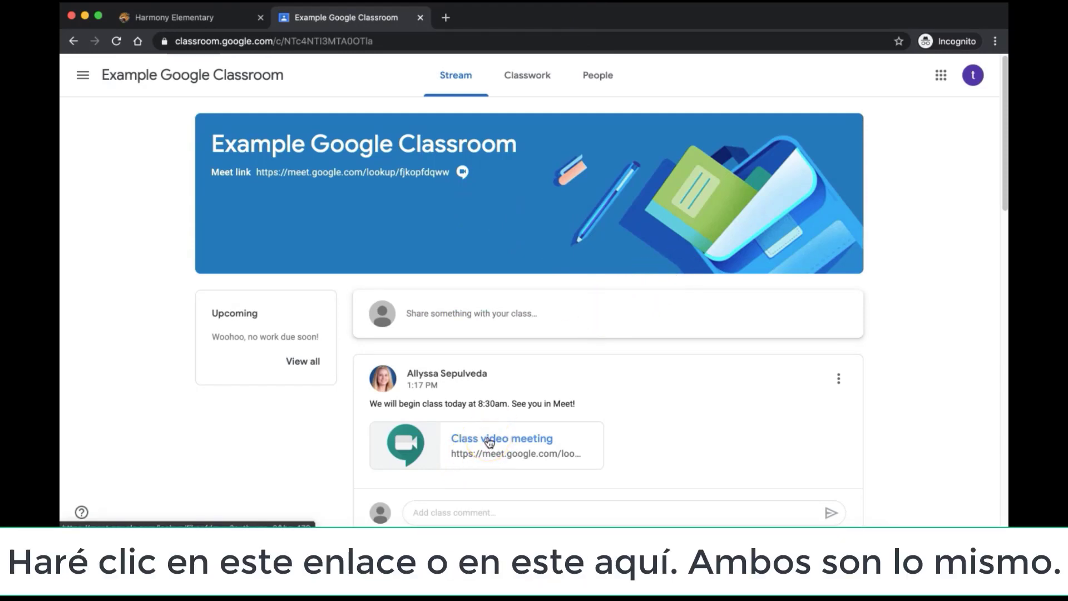
# Step: Follow the class banner's Meet link and allow microphone and camera access
pyautogui.click(376, 177)
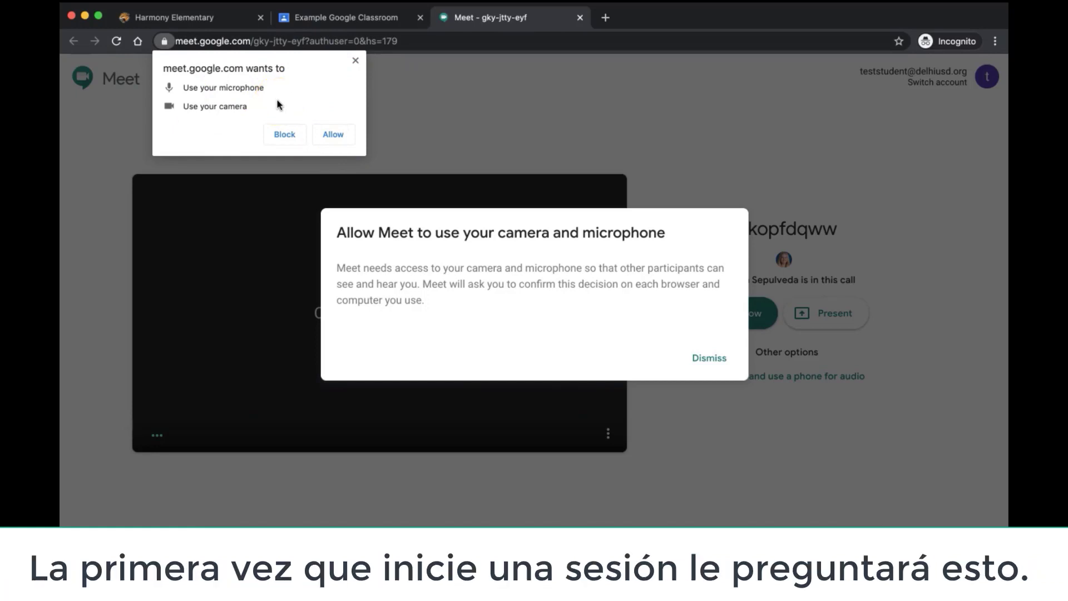
pyautogui.click(333, 134)
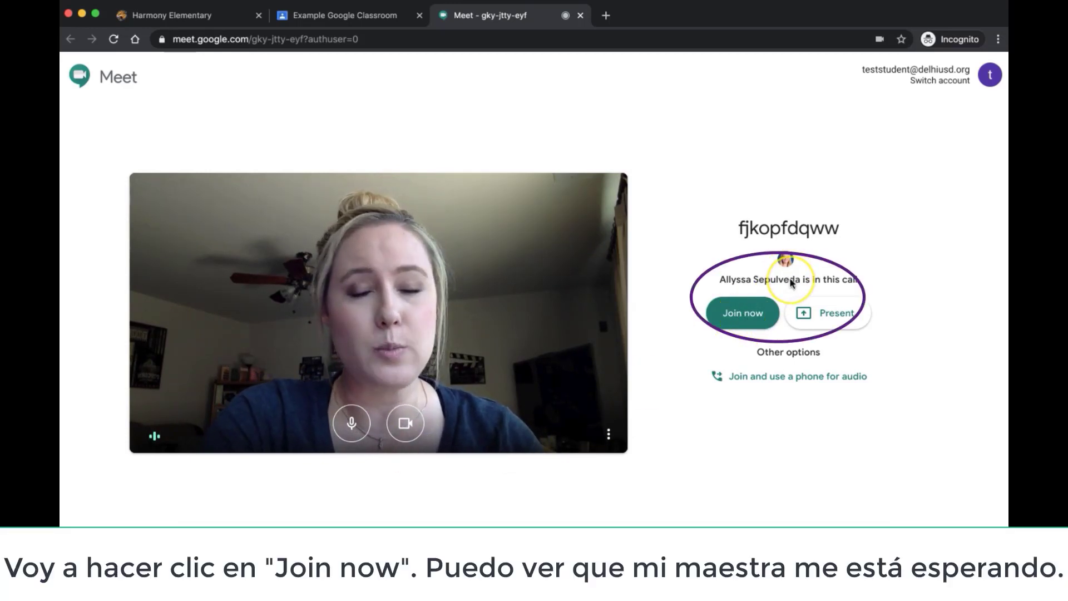
# Step: Join the gky-jtty-eyf call and bring up the in-call chat
pyautogui.click(746, 331)
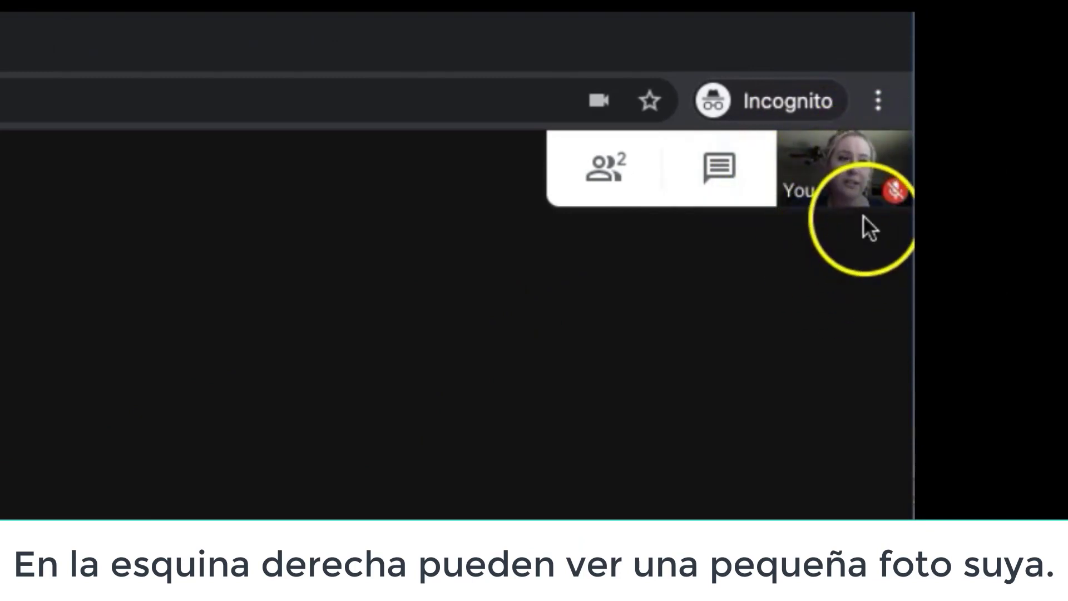
pyautogui.click(722, 173)
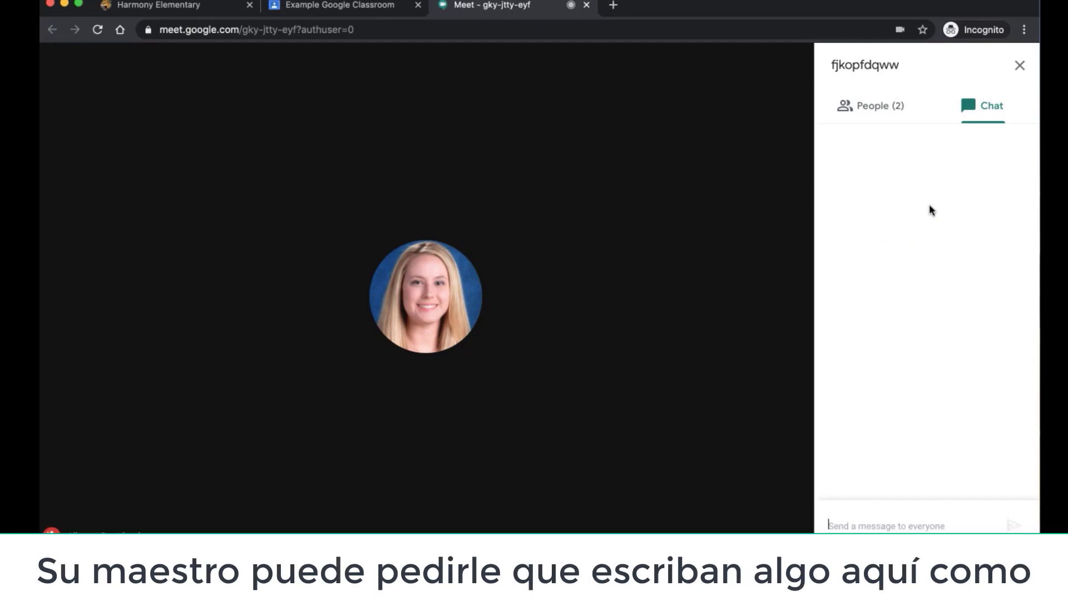
# Step: Send a 'Good Morning' greeting to the teacher in the call chat
pyautogui.click(858, 525)
pyautogui.write('Go')
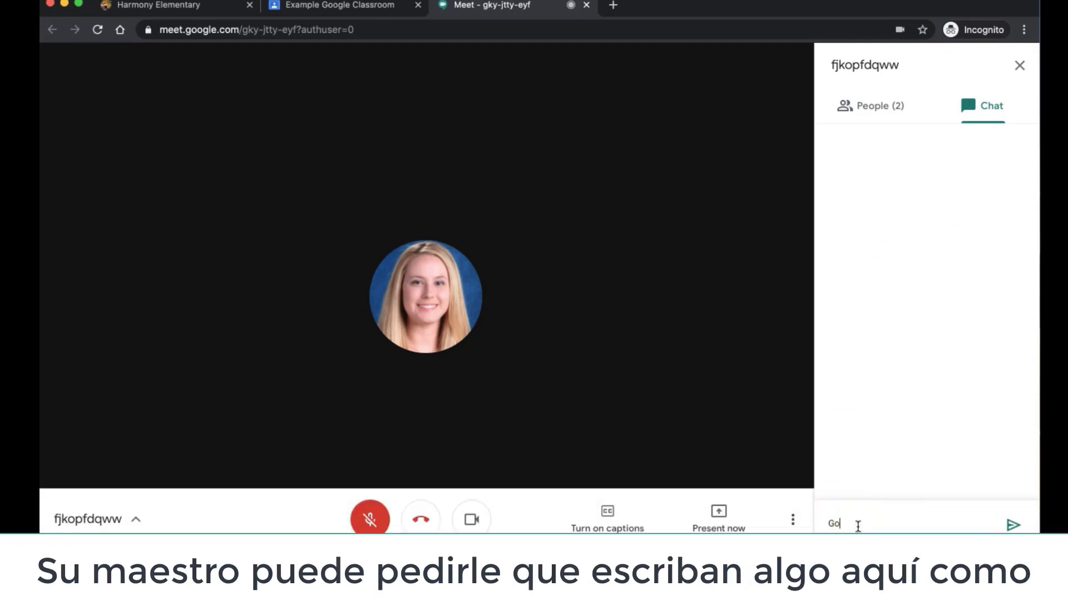
pyautogui.write('od Mornin')
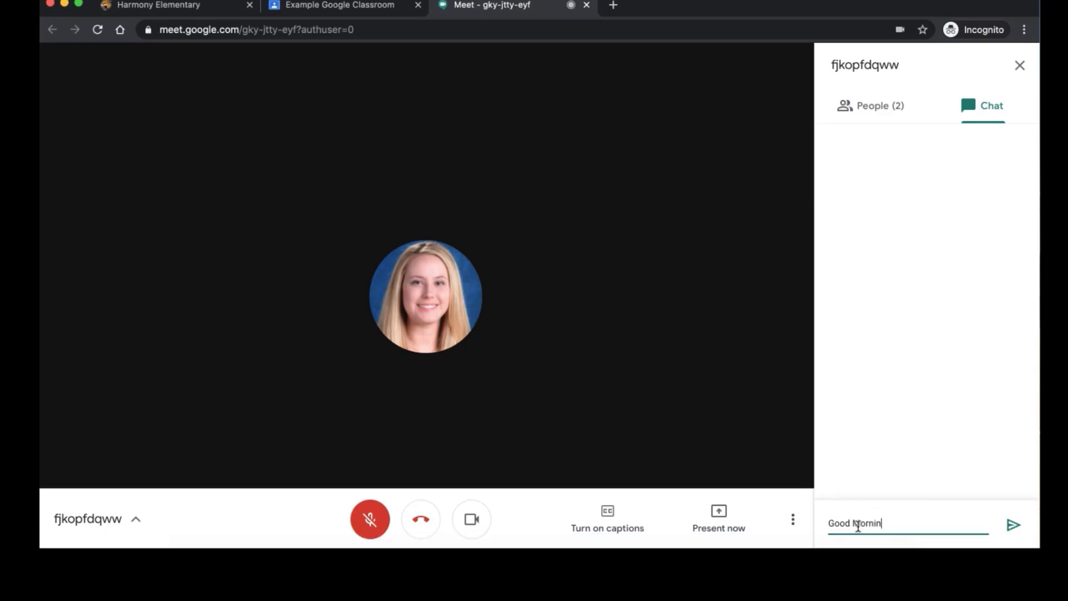
pyautogui.write('g Mrs. Sepulveda!')
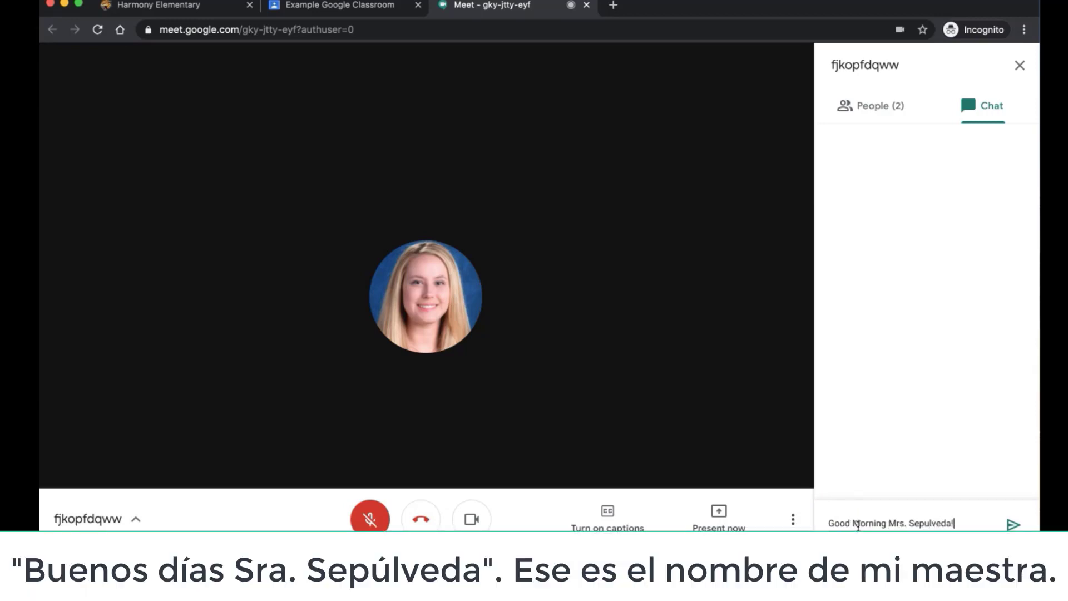
pyautogui.press('Return')
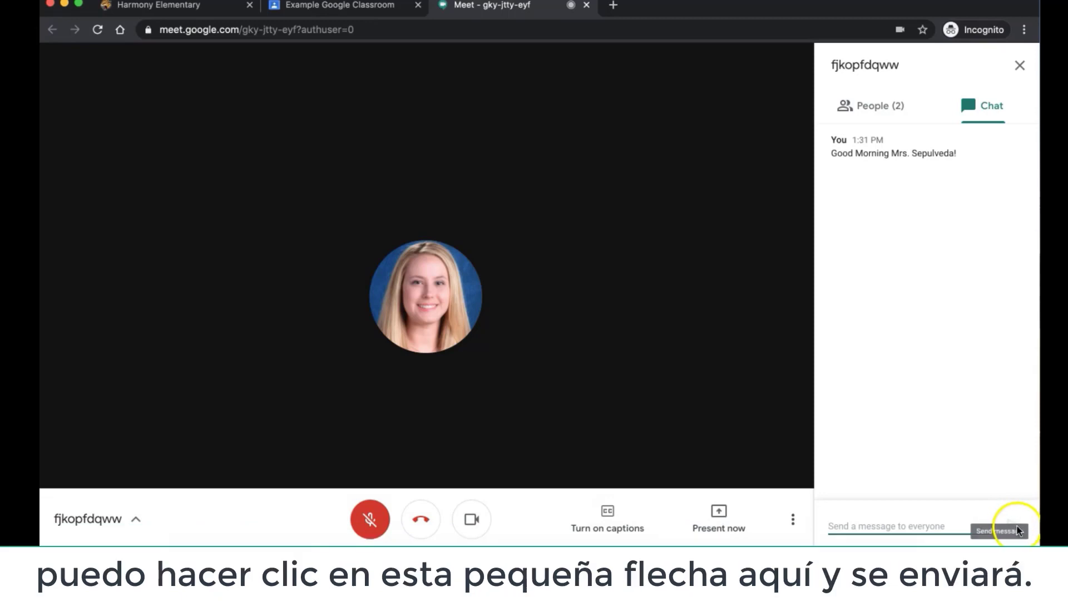
pyautogui.click(957, 343)
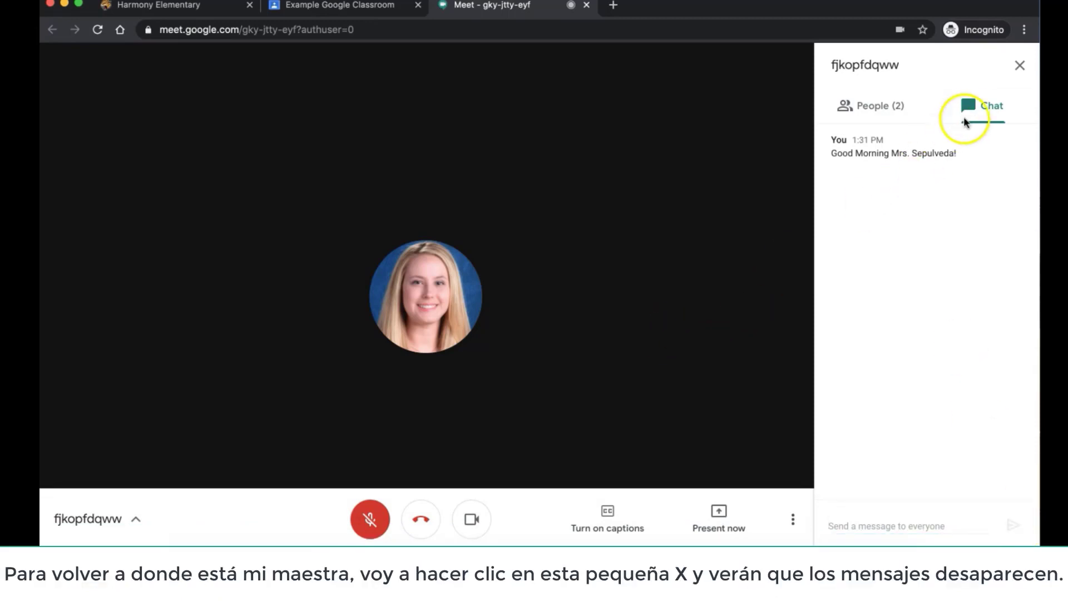
# Step: Close the chat panel and toggle the microphone off and on, ending muted
pyautogui.click(1022, 69)
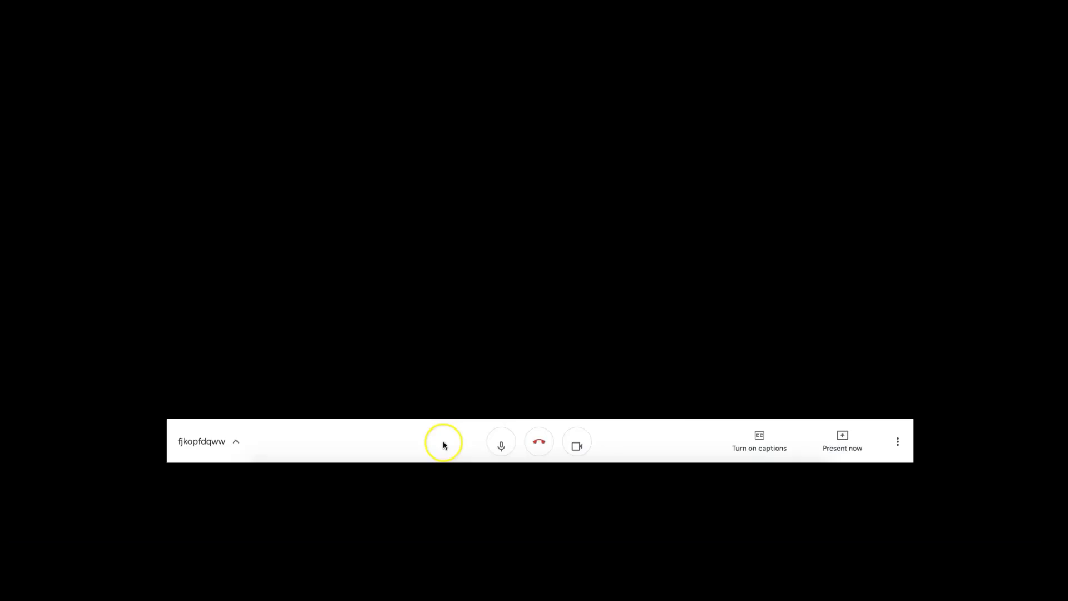
pyautogui.click(499, 439)
pyautogui.click(499, 440)
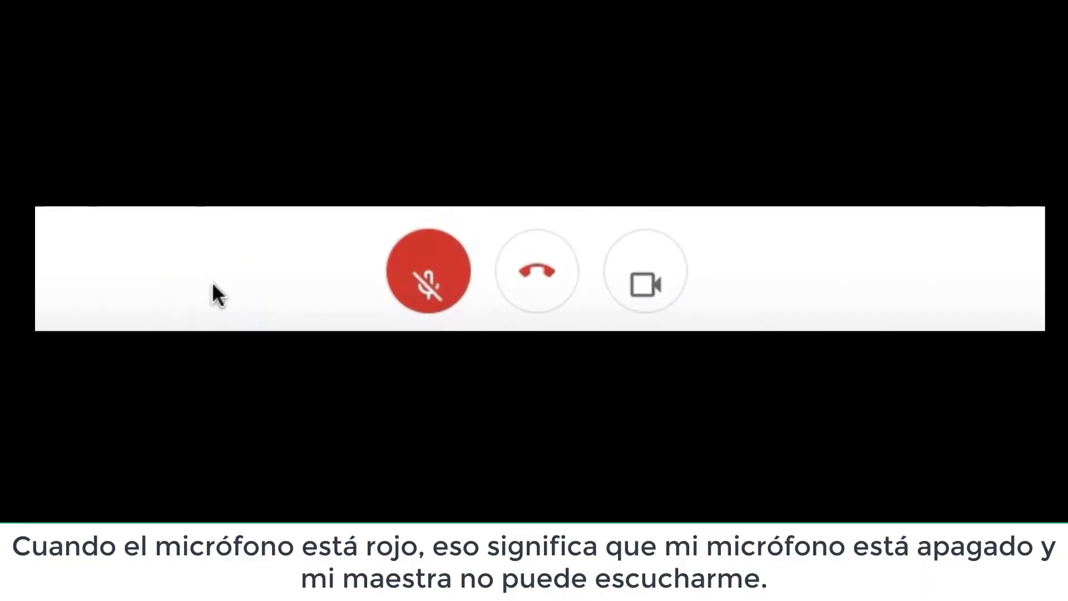
pyautogui.click(328, 229)
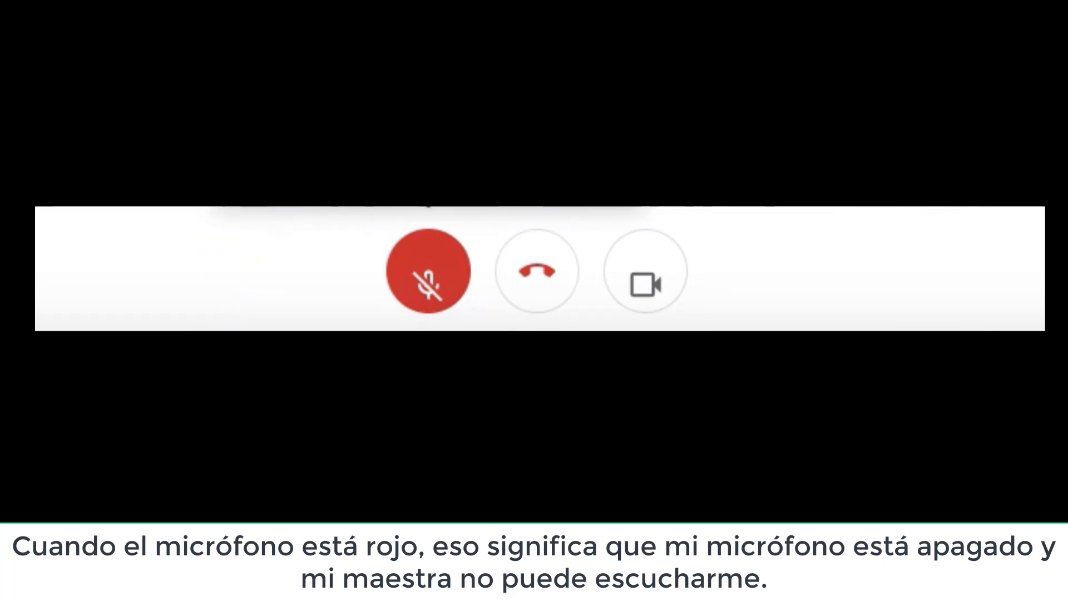
pyautogui.click(208, 304)
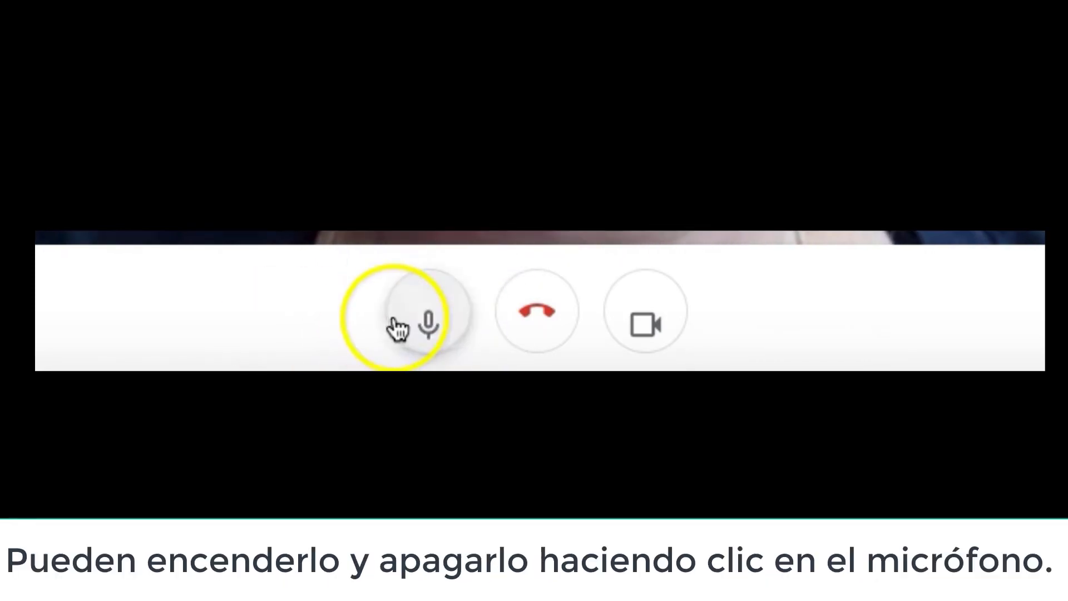
pyautogui.click(412, 328)
pyautogui.click(412, 330)
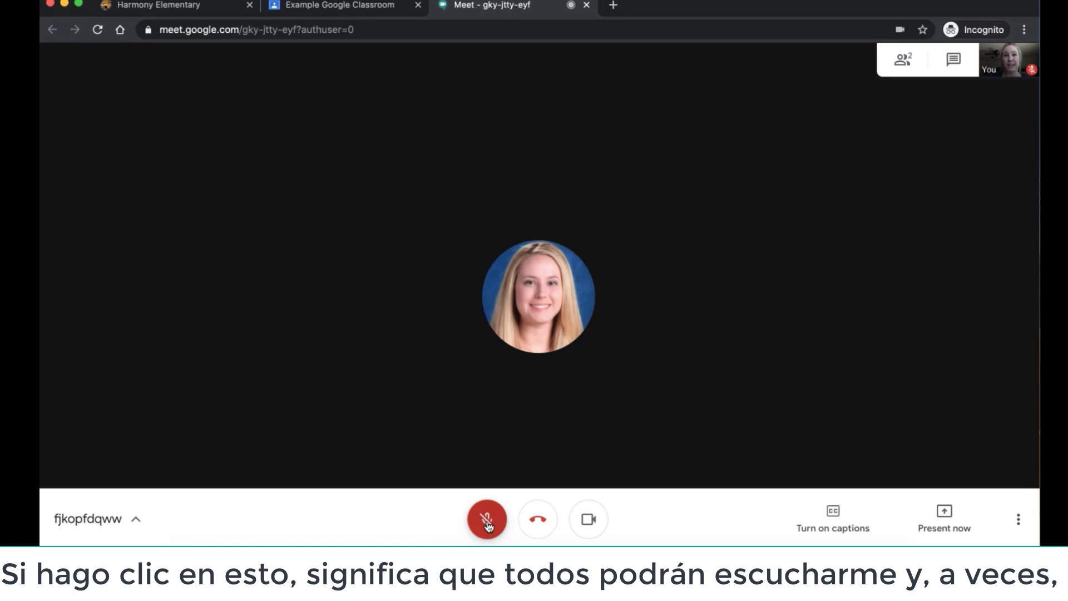
pyautogui.click(487, 525)
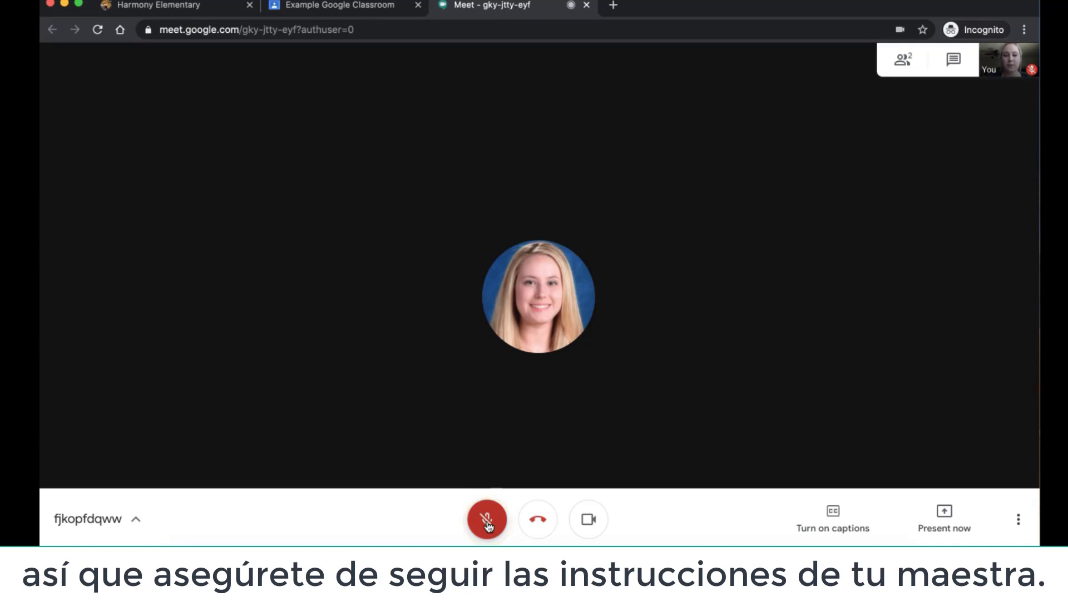
pyautogui.click(582, 525)
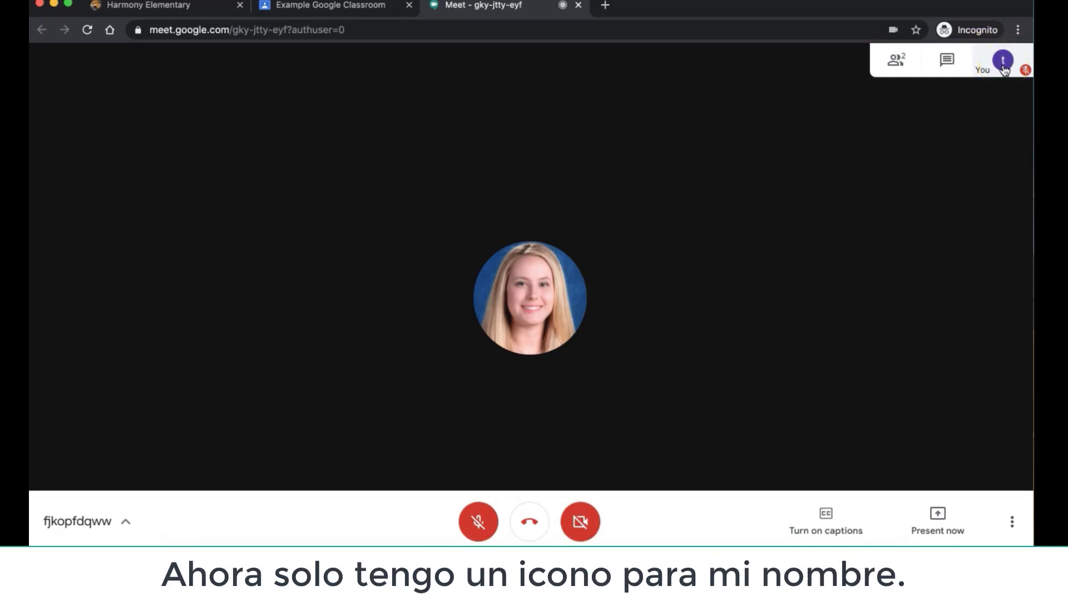
pyautogui.click(579, 522)
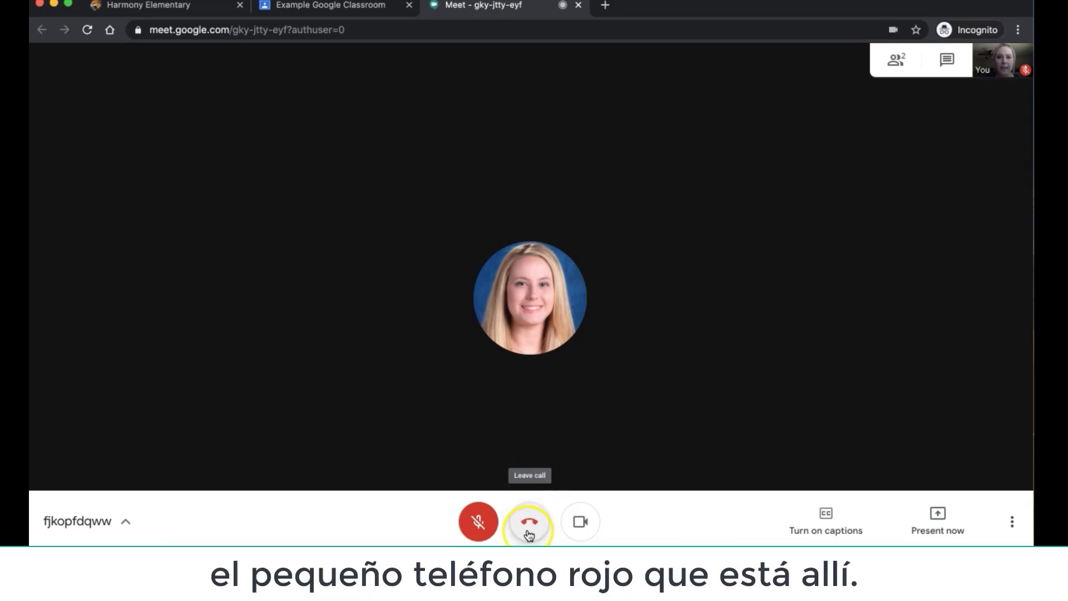
# Step: Leave the class call, then choose Rejoin on the 'You left the meeting' page
pyautogui.click(529, 525)
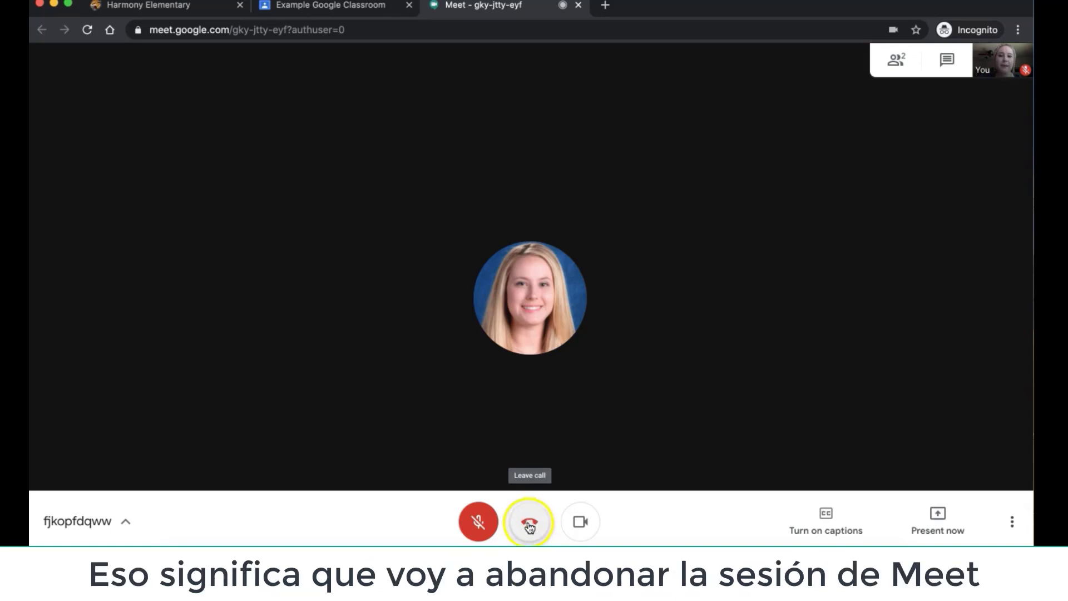
pyautogui.click(536, 530)
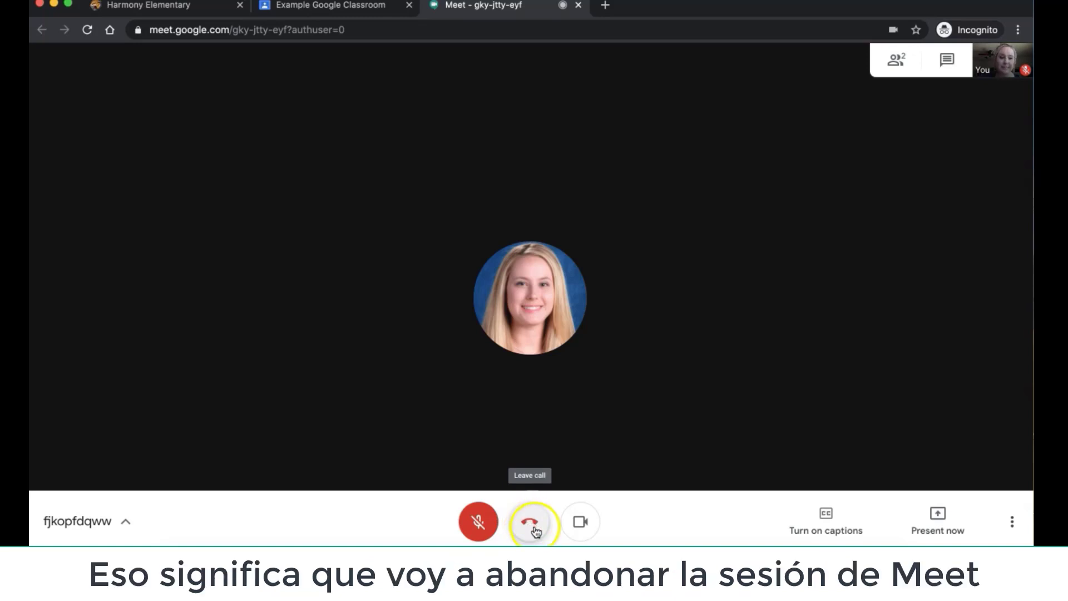
pyautogui.click(529, 529)
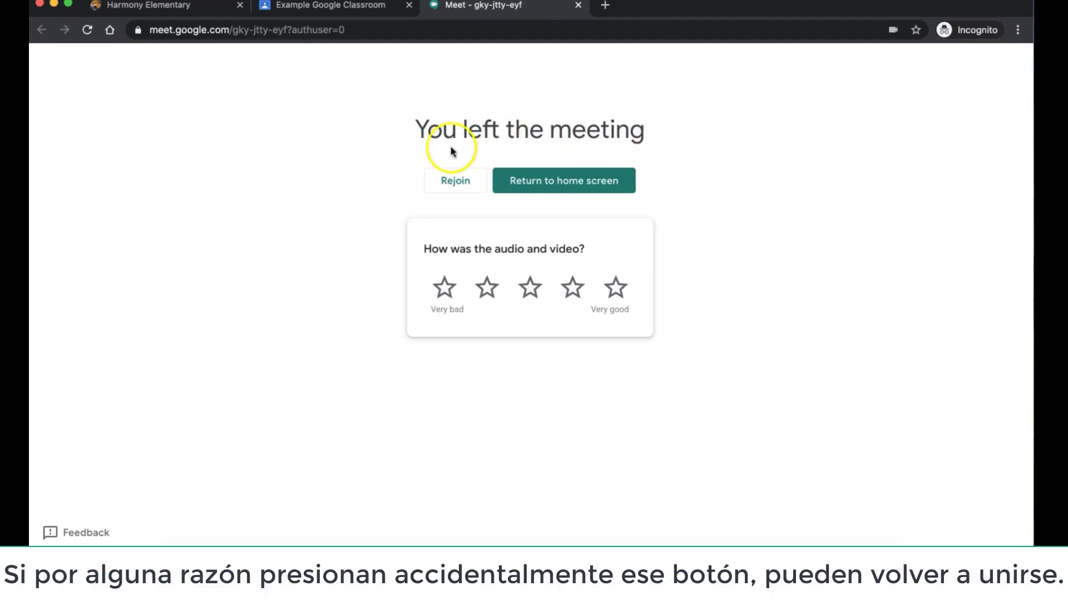
pyautogui.click(461, 186)
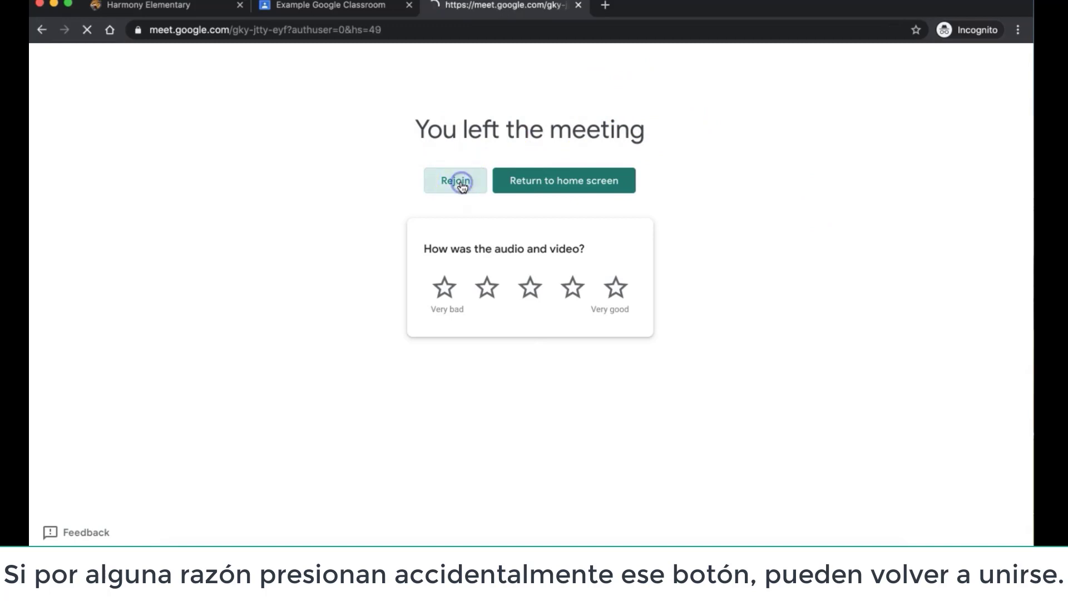